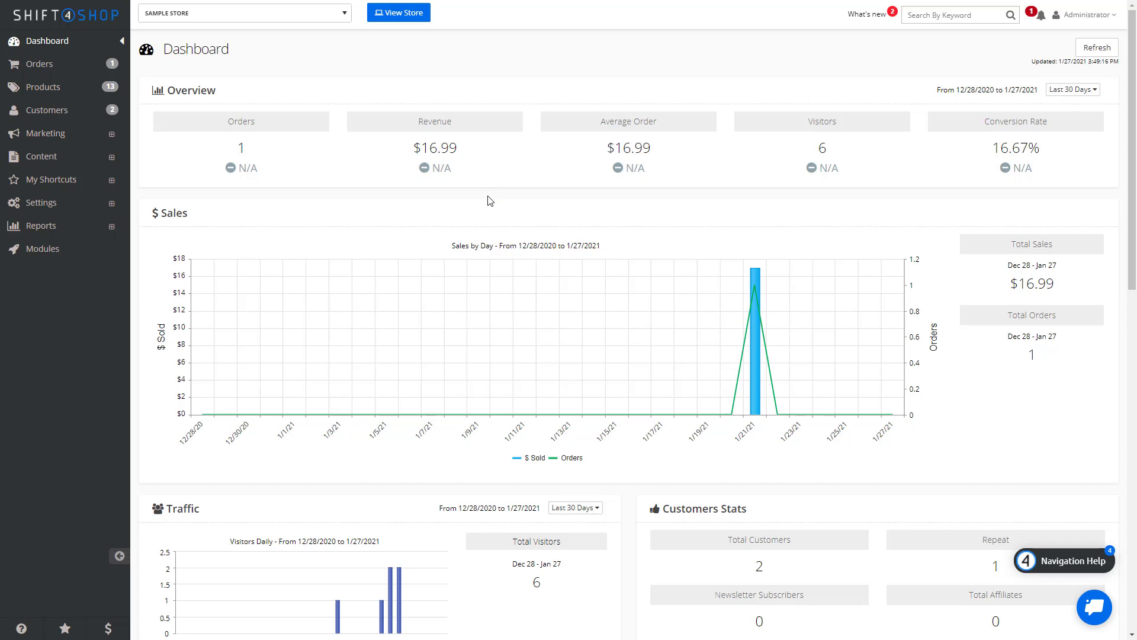
- Start a new product from the Product List
click(86, 95)
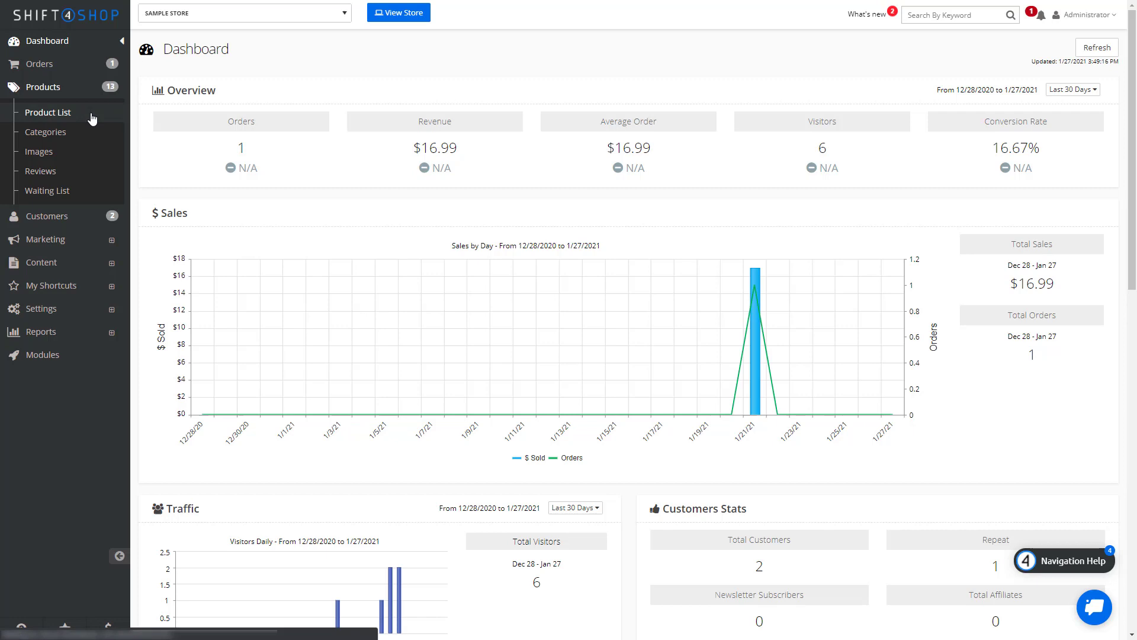
click(92, 116)
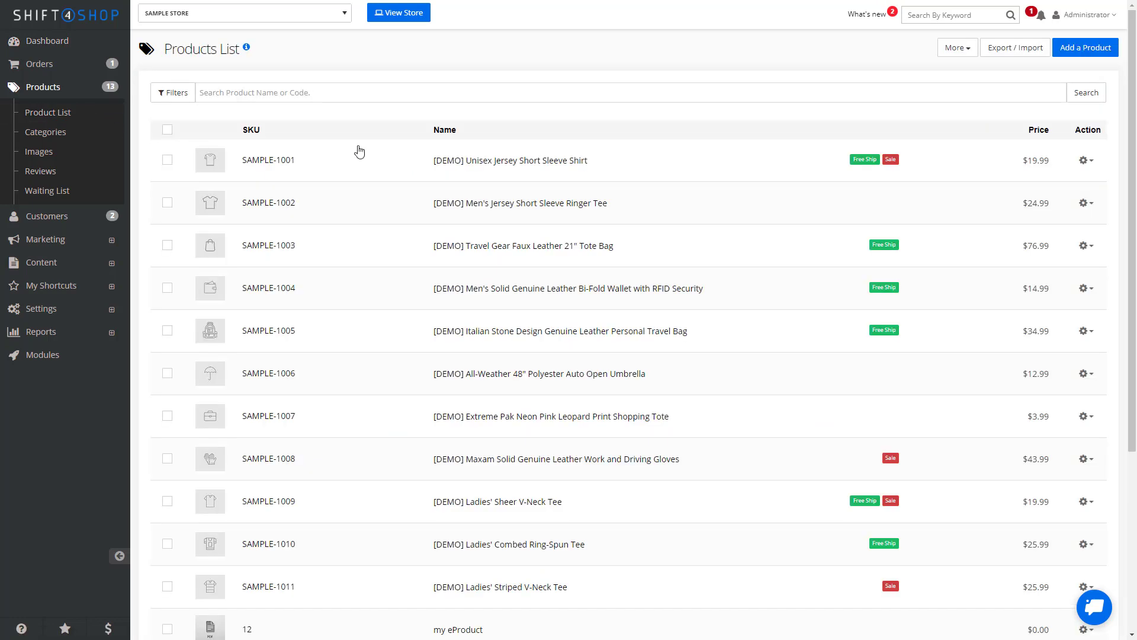
click(1066, 57)
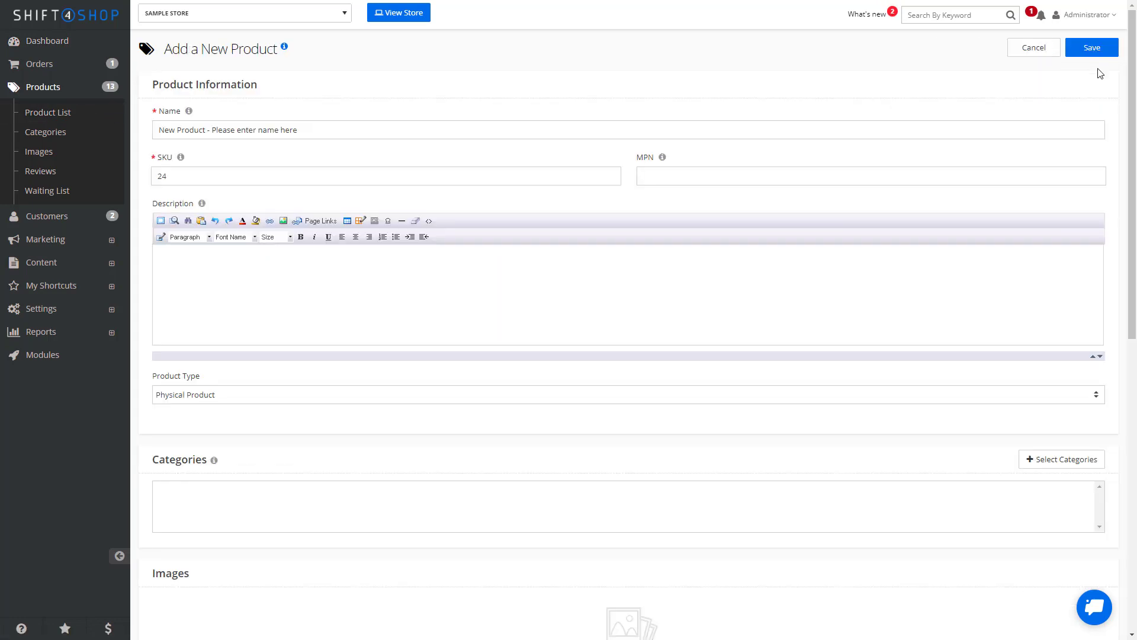
drag(1132, 116, 1135, 408)
- Add a Size option with the values Small, Medium and Large
click(1068, 524)
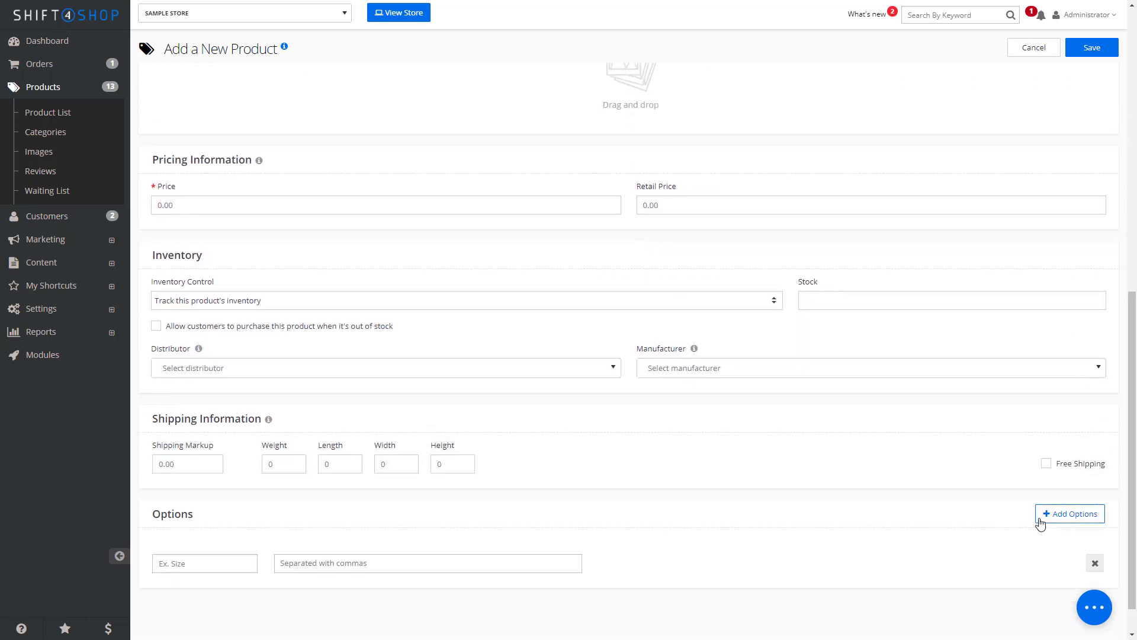
click(247, 560)
text(Size)
click(298, 566)
text(Sma)
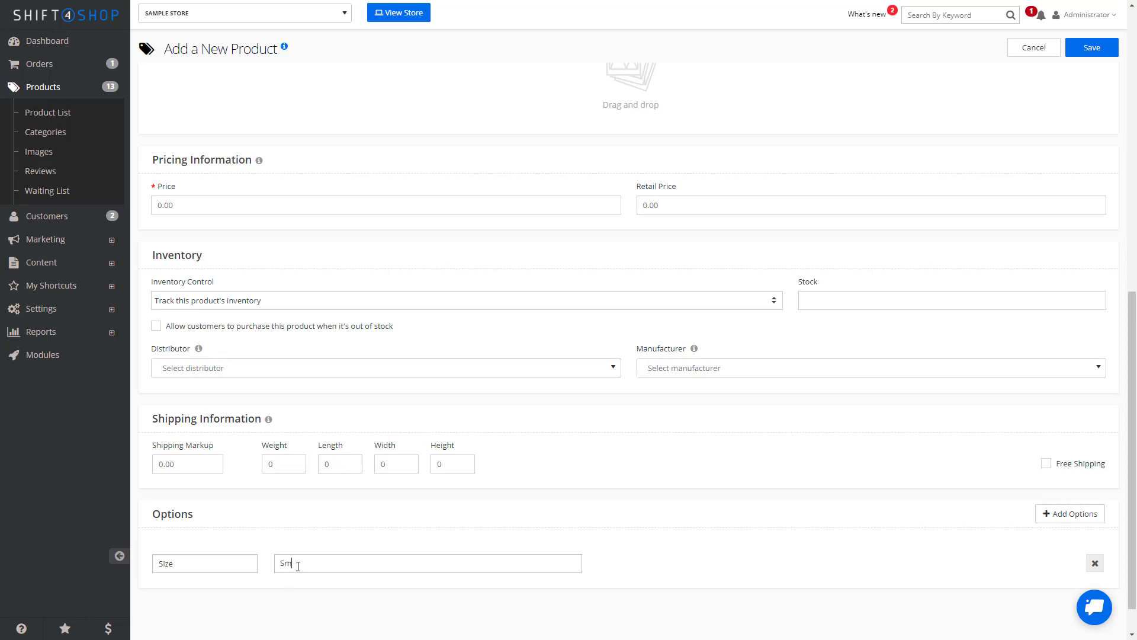
text(ll)
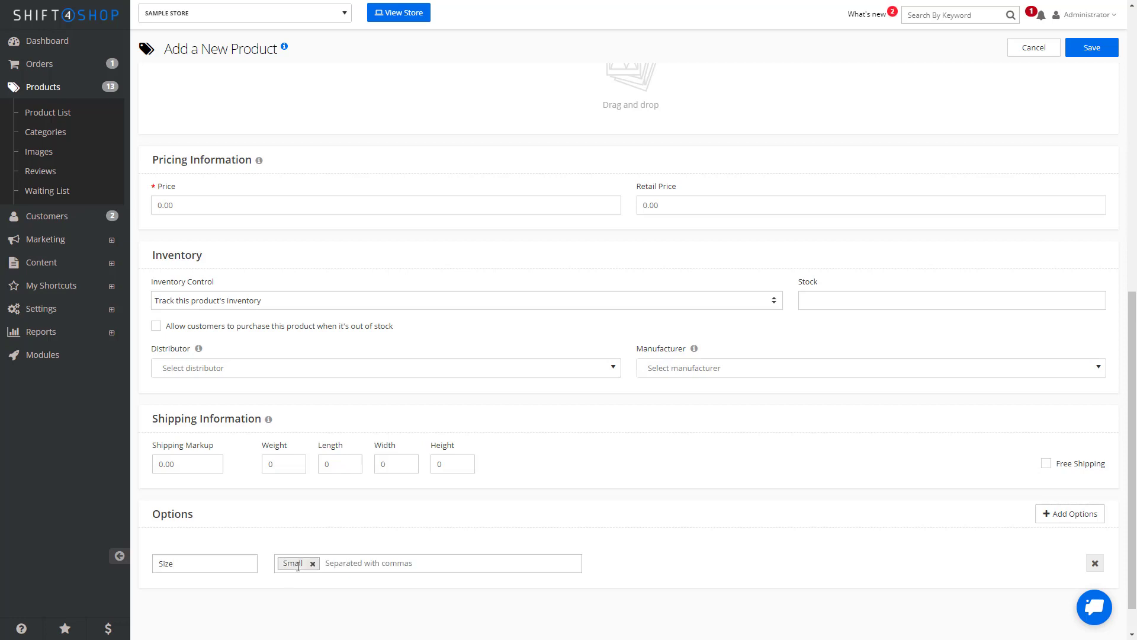
text(,Med)
text(ium,)
text(Large,)
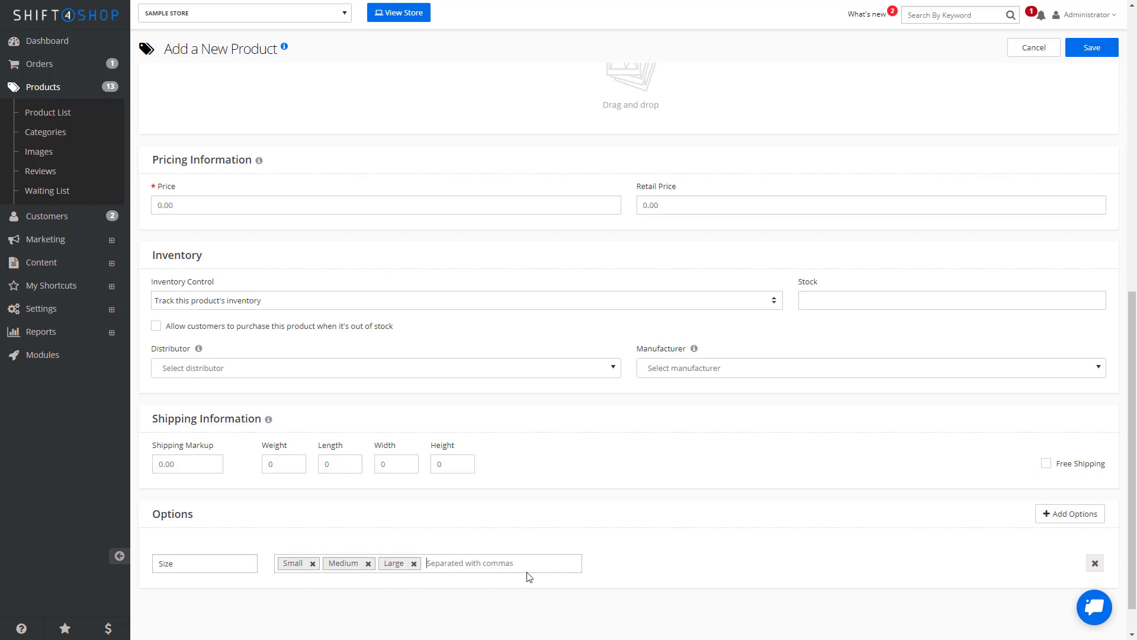
- Add a Color option with Red, Blue and White, and save the product
click(1073, 517)
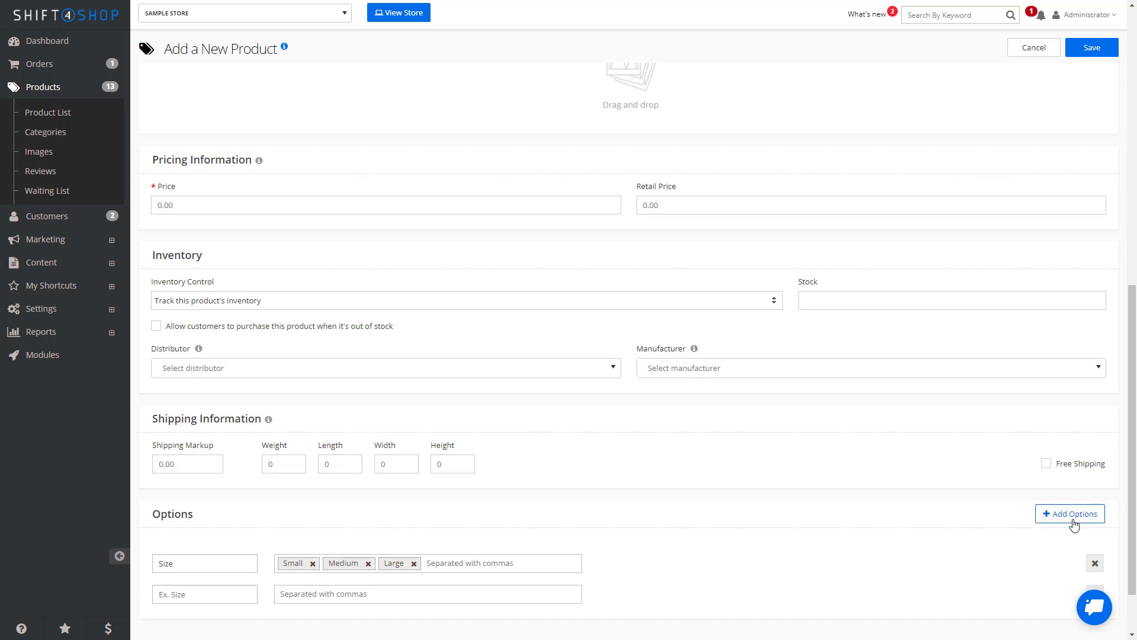
click(230, 594)
text(Color)
click(292, 593)
text(Re)
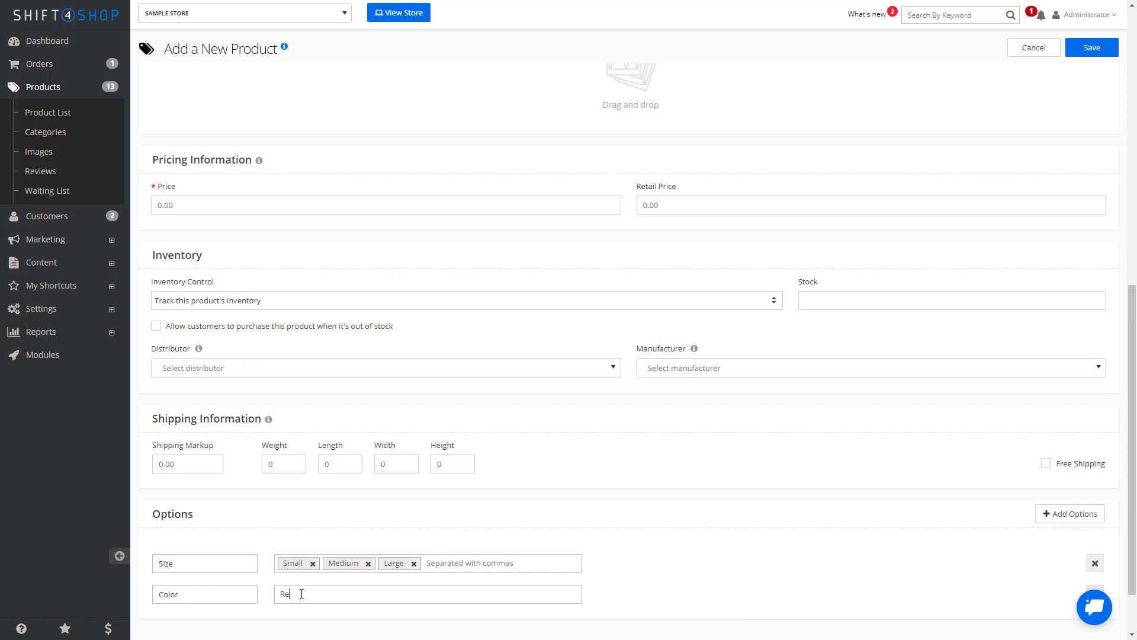
text(d,Blue,W)
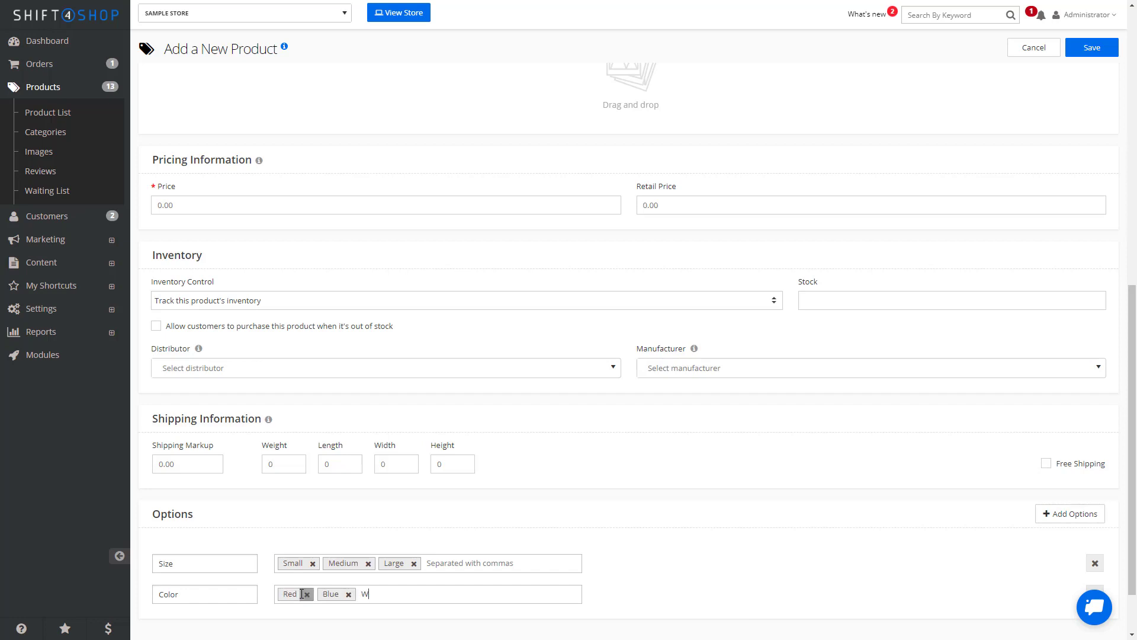
text(hite,)
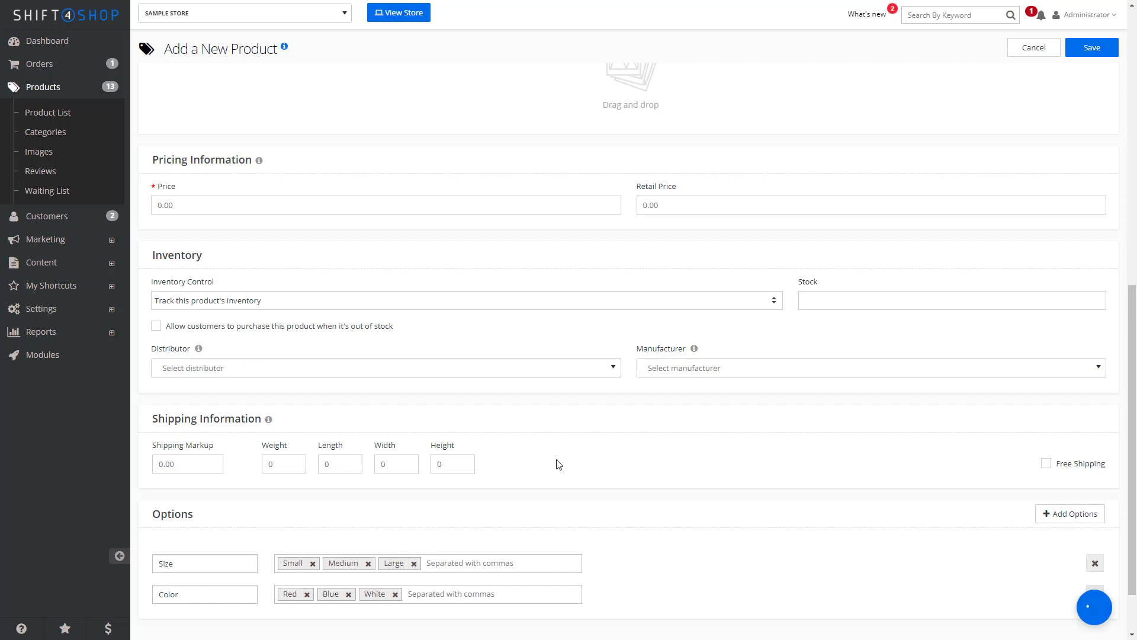
click(1105, 55)
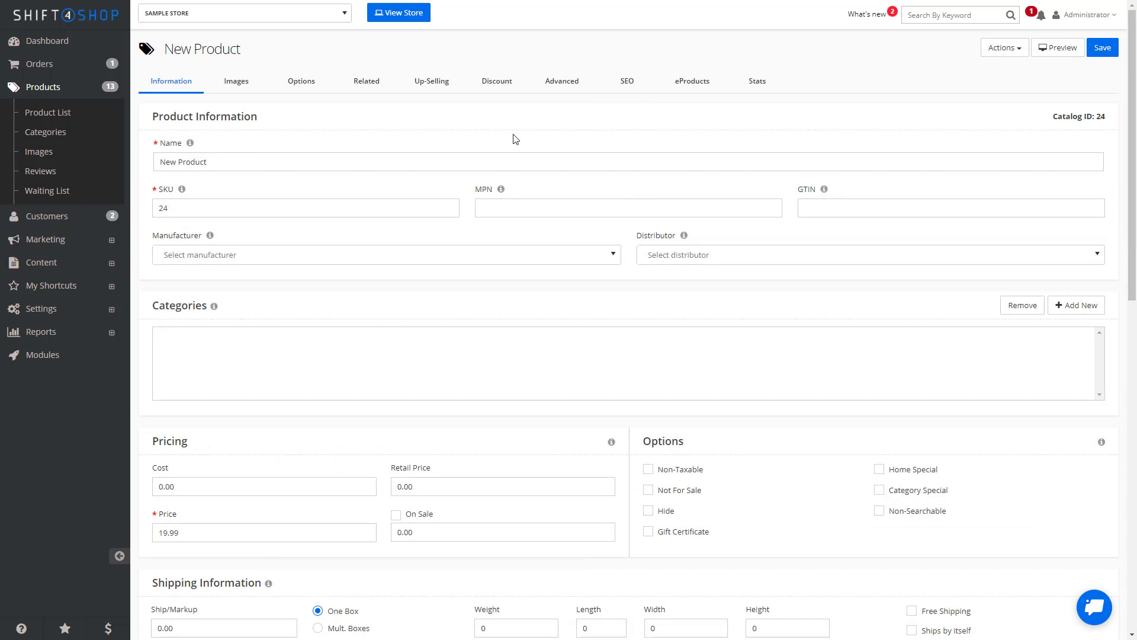
- On the product's Options tab, move White above Red in the Color choices
click(305, 94)
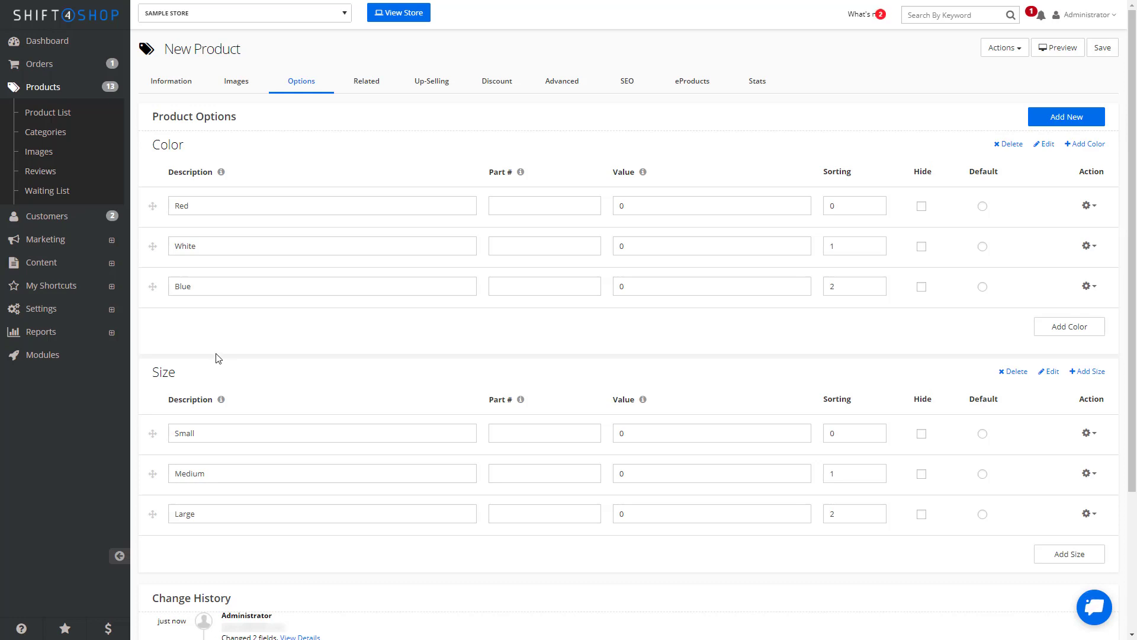
drag(153, 247, 153, 197)
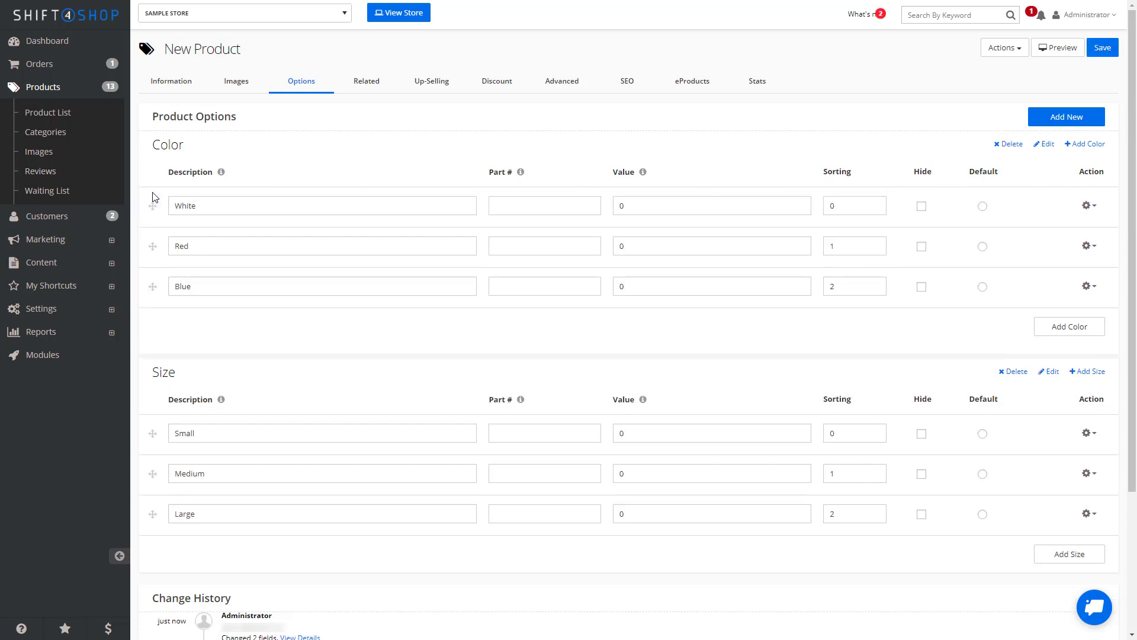
- Check the Color option's sorting, URL and additional information fields, and keep its type as Dropdown
click(1051, 149)
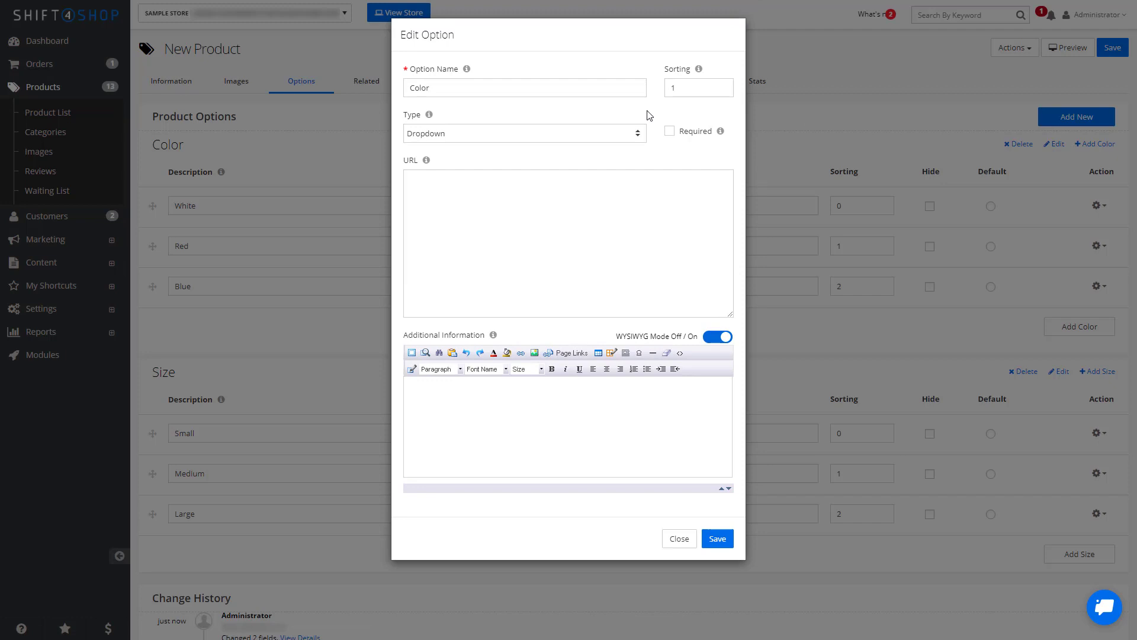
click(701, 86)
click(631, 134)
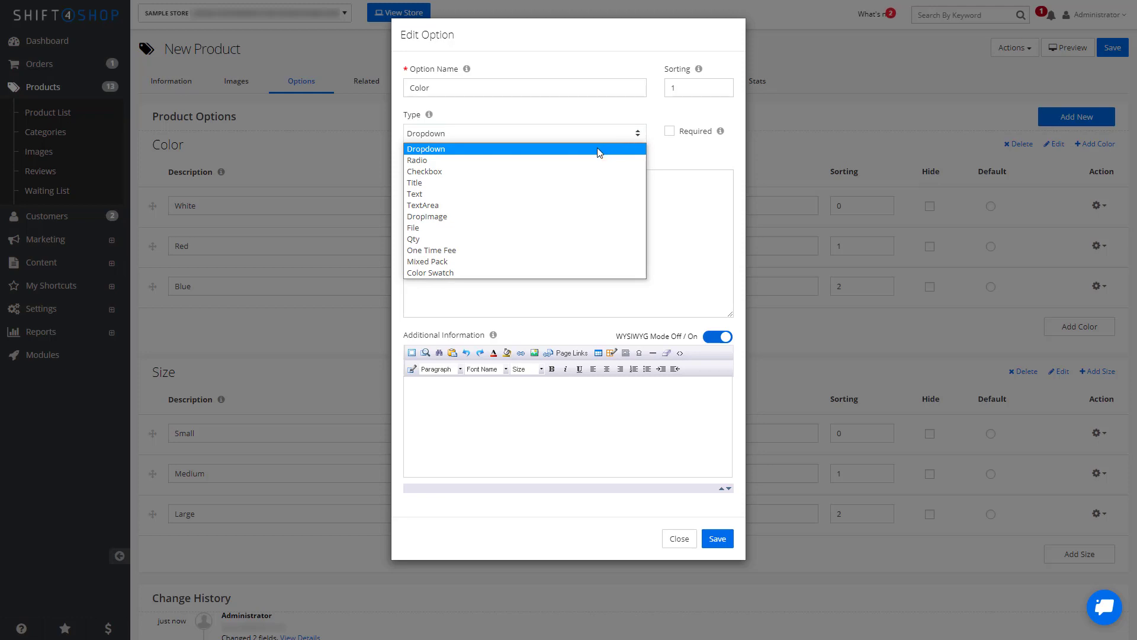
click(599, 150)
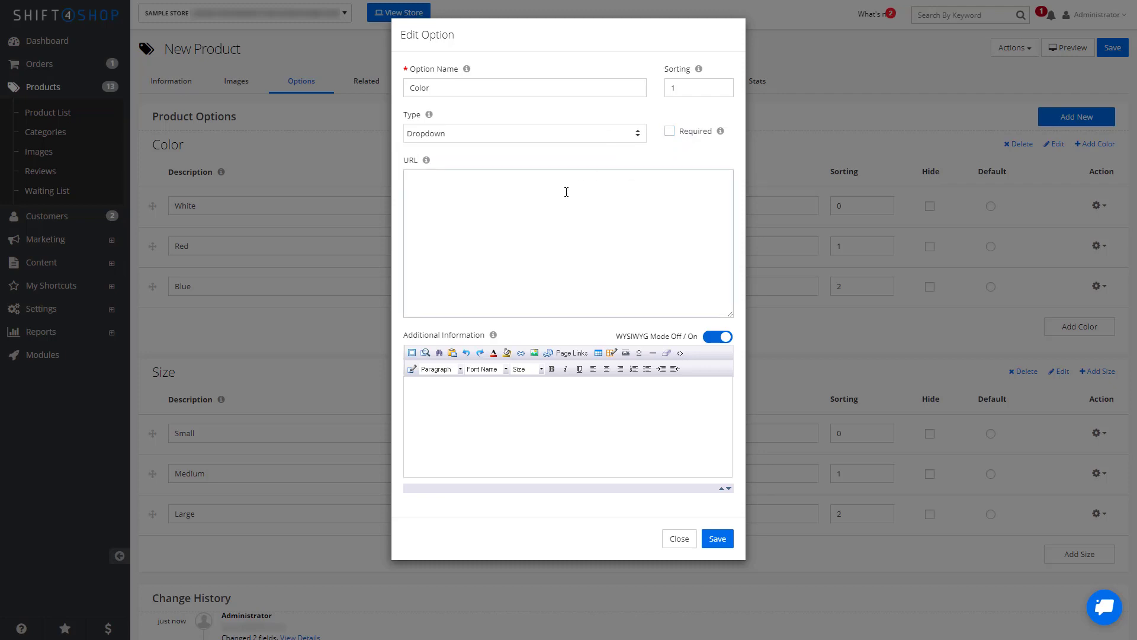
click(566, 190)
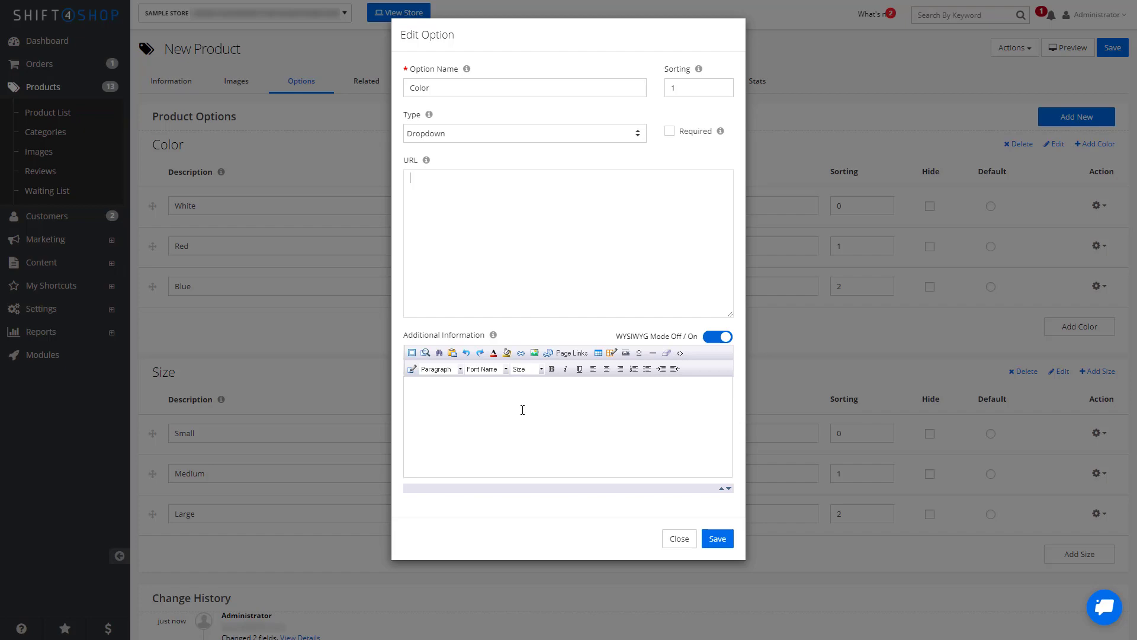
click(522, 409)
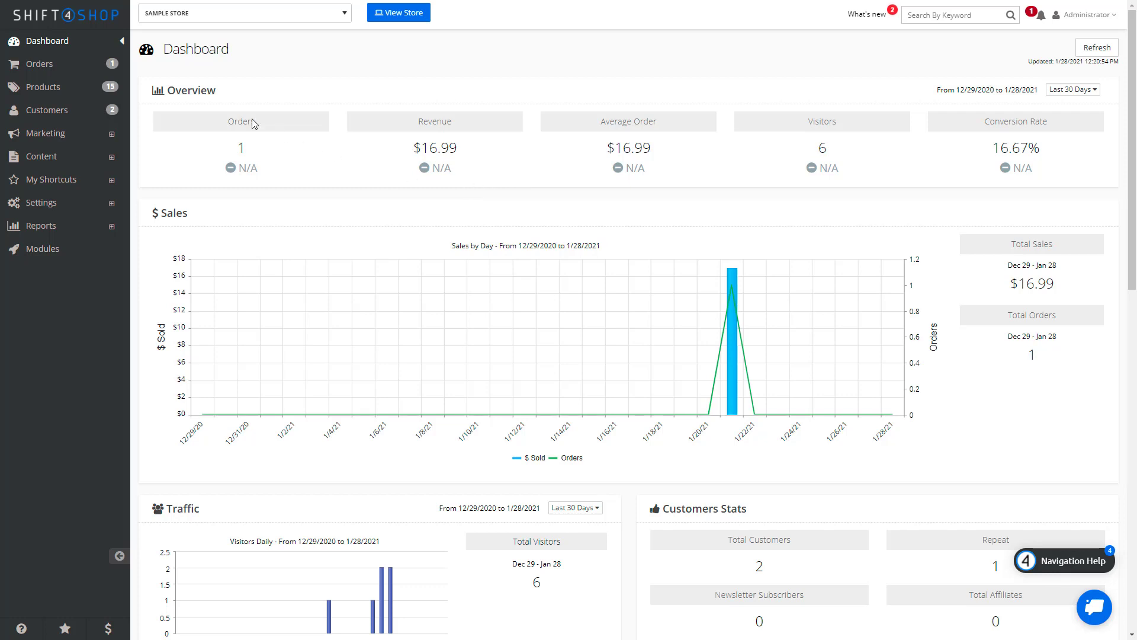
- Go to the Options Templates page from the product list
click(92, 89)
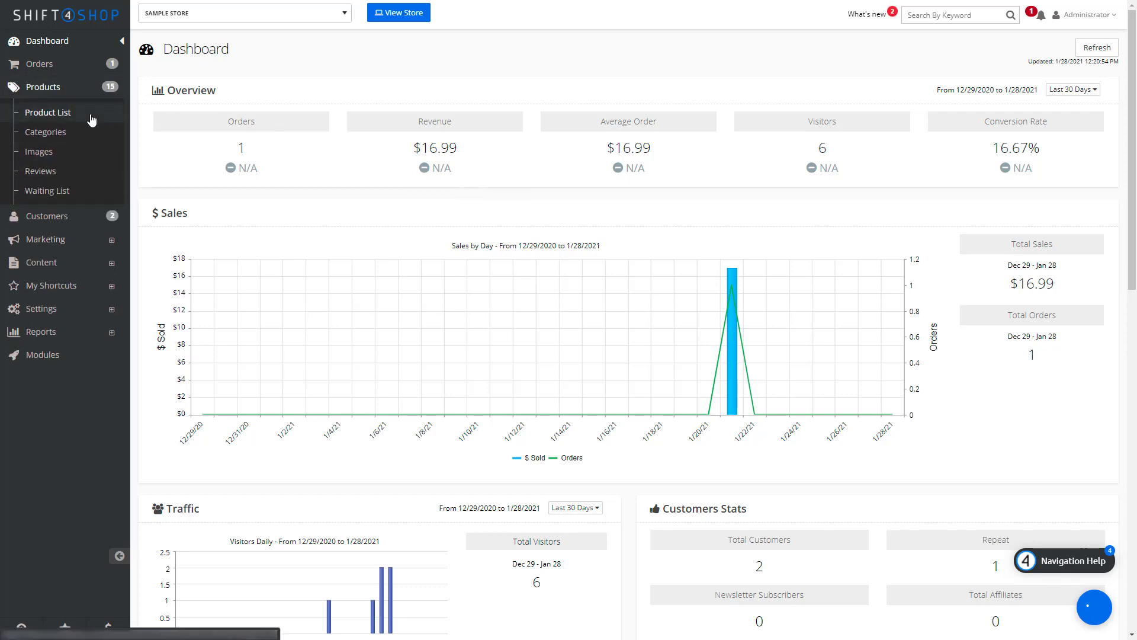
click(90, 116)
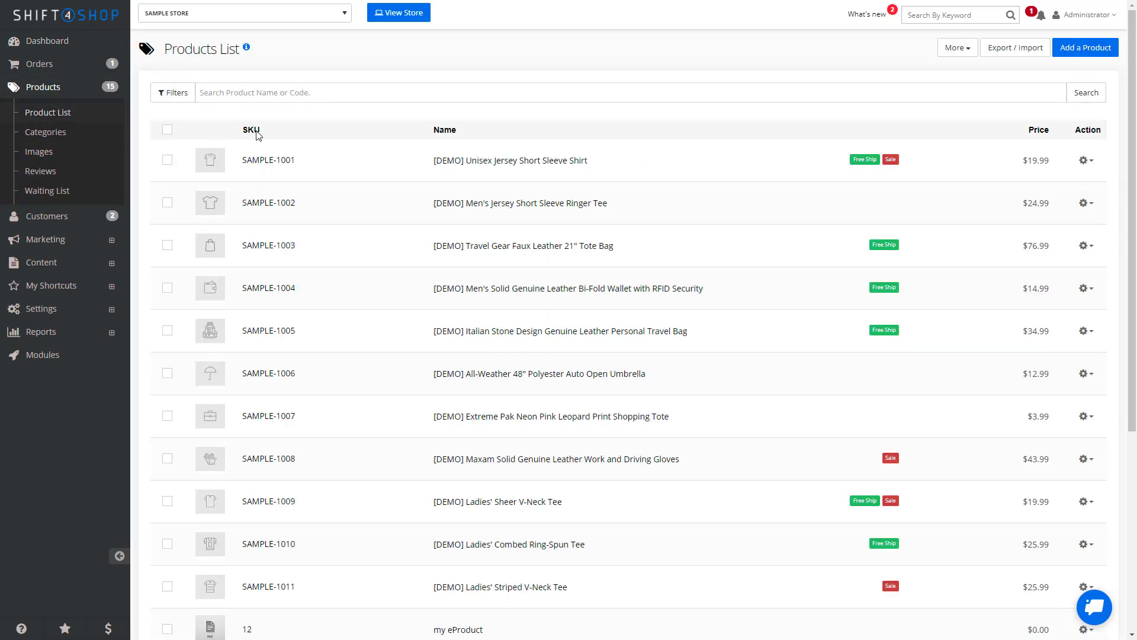
click(961, 49)
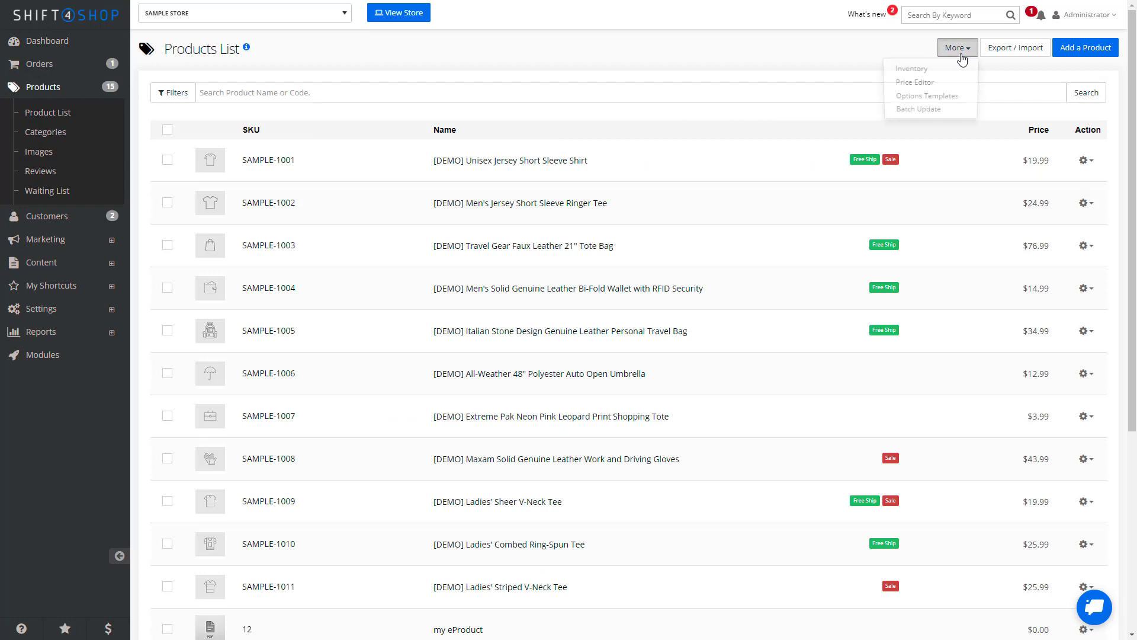
click(966, 100)
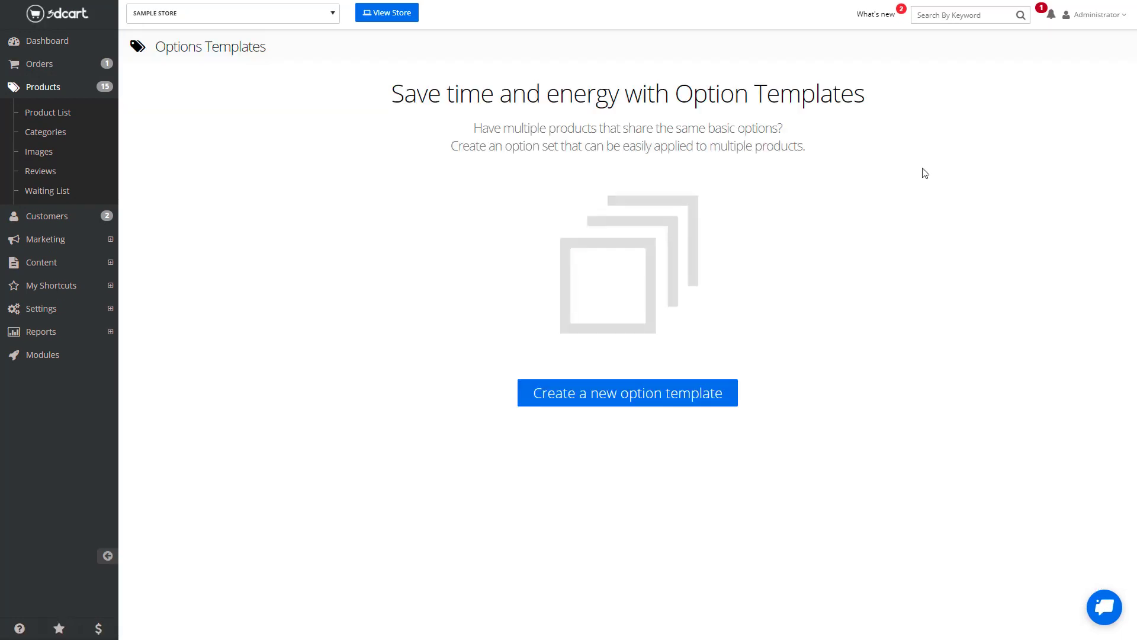
- Create the 'T-Shirt Template' option template and go to its options page
click(613, 404)
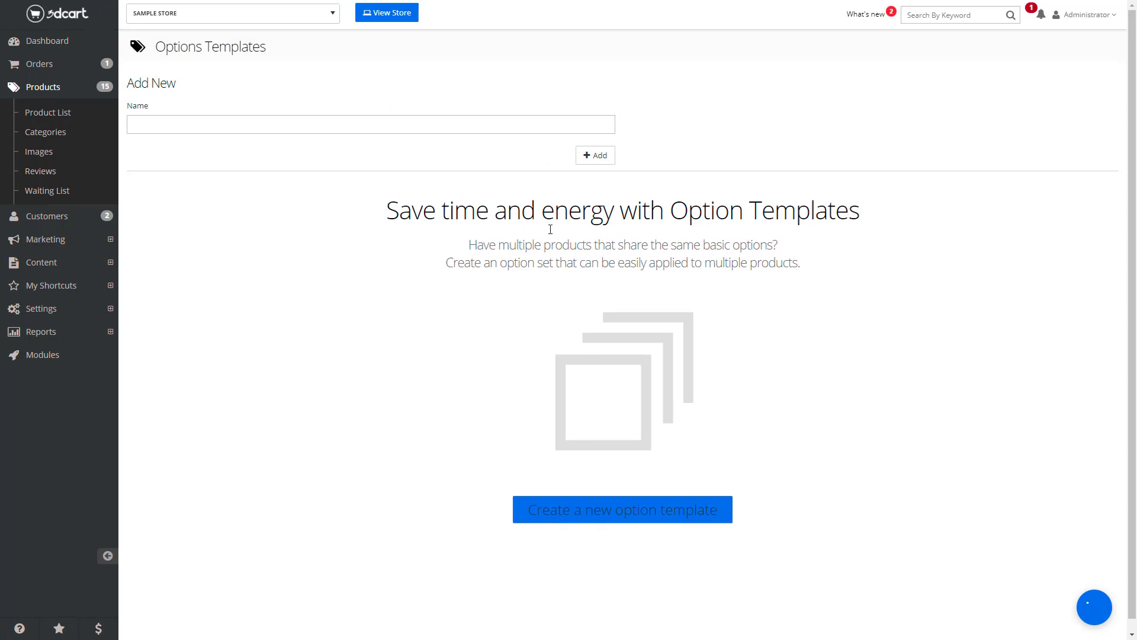
click(532, 130)
text(T-Shirt)
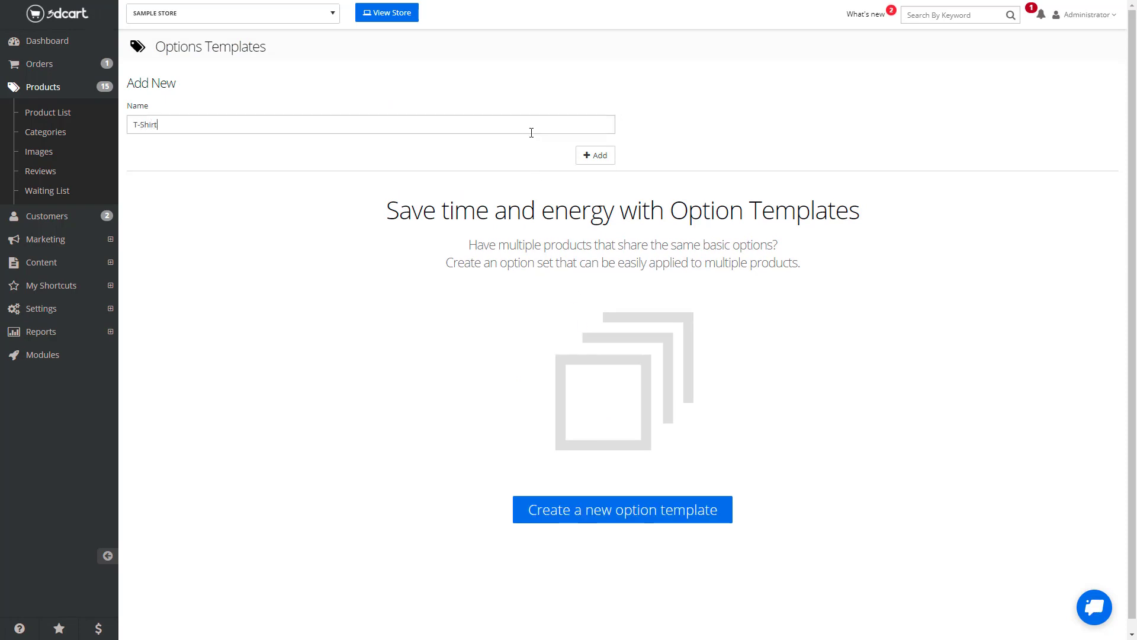
text( Template)
click(597, 157)
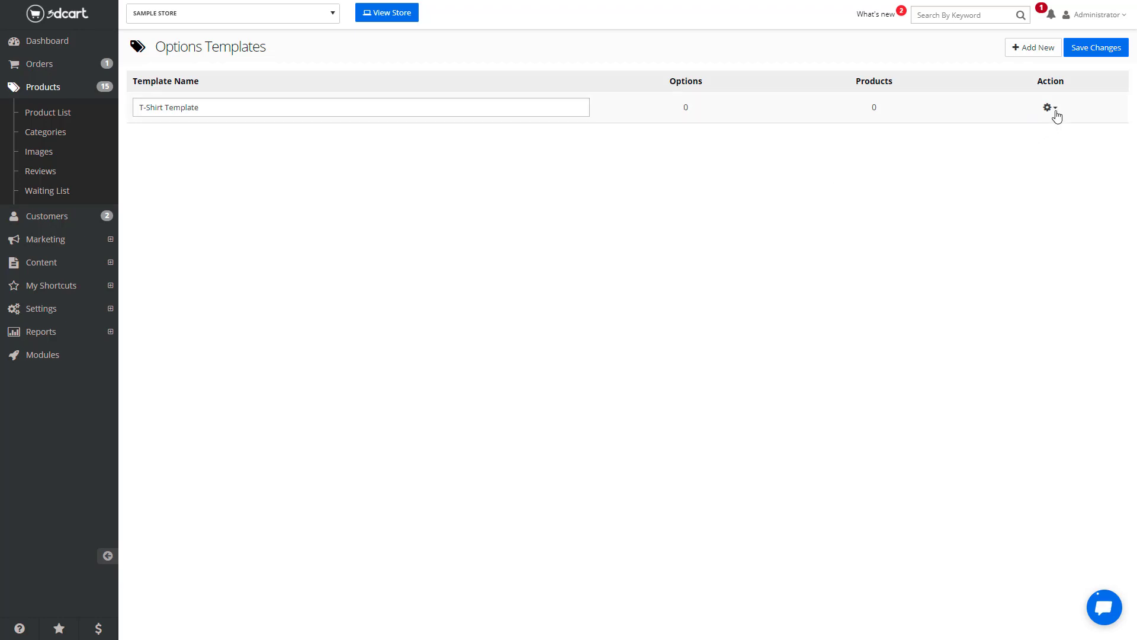
click(1049, 108)
click(1037, 128)
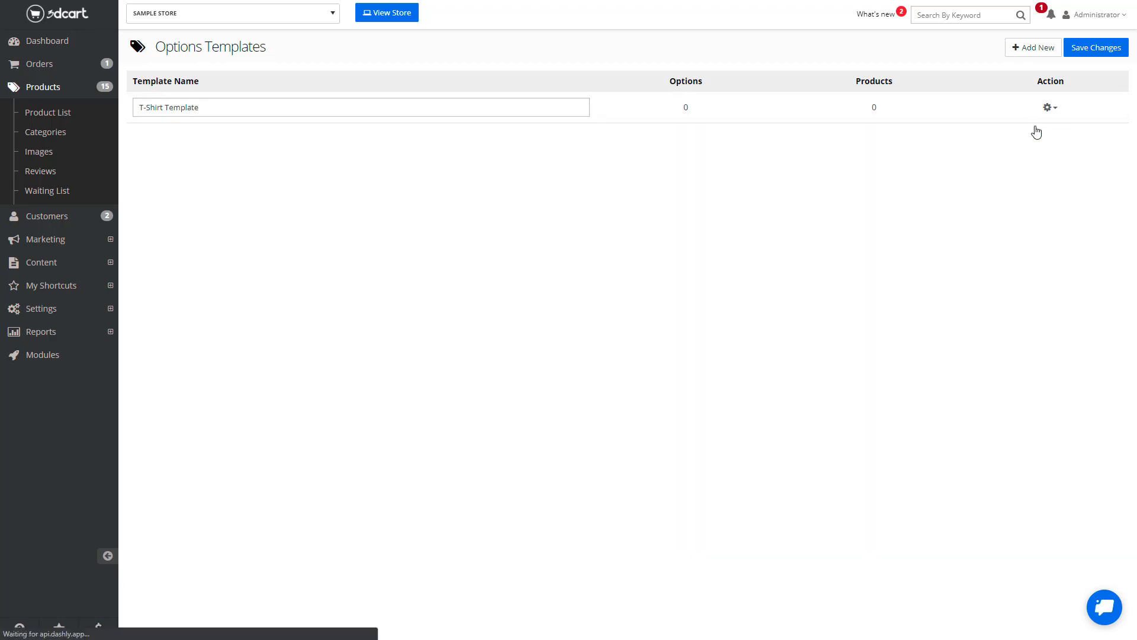
- Add a required radio Size option with Small, Medium and Large to the template
click(651, 319)
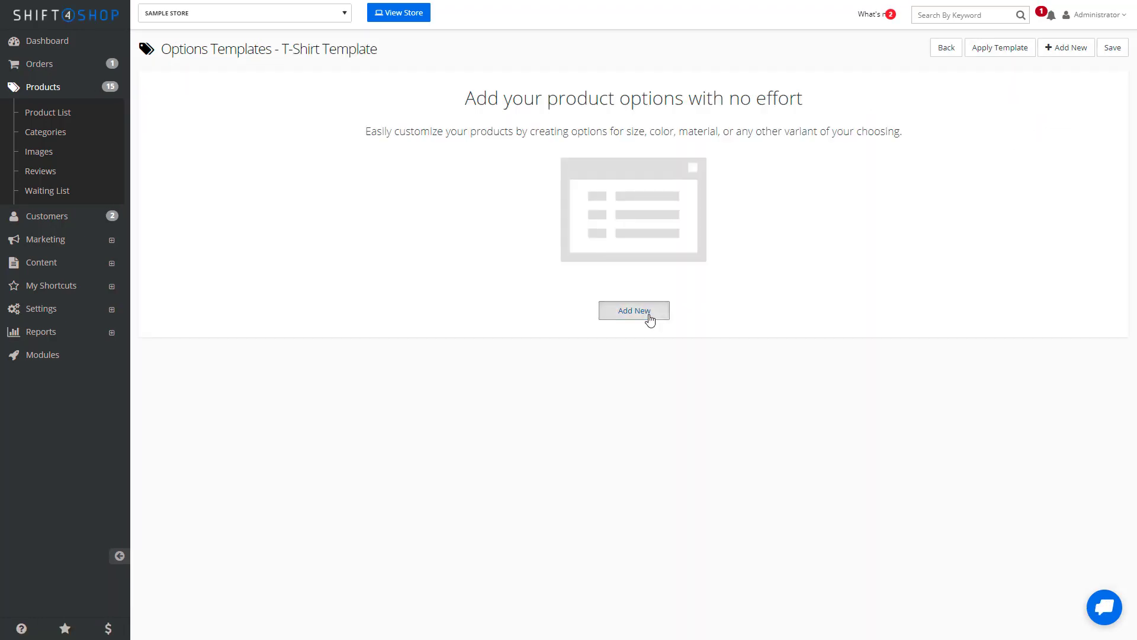
click(597, 87)
text(Size)
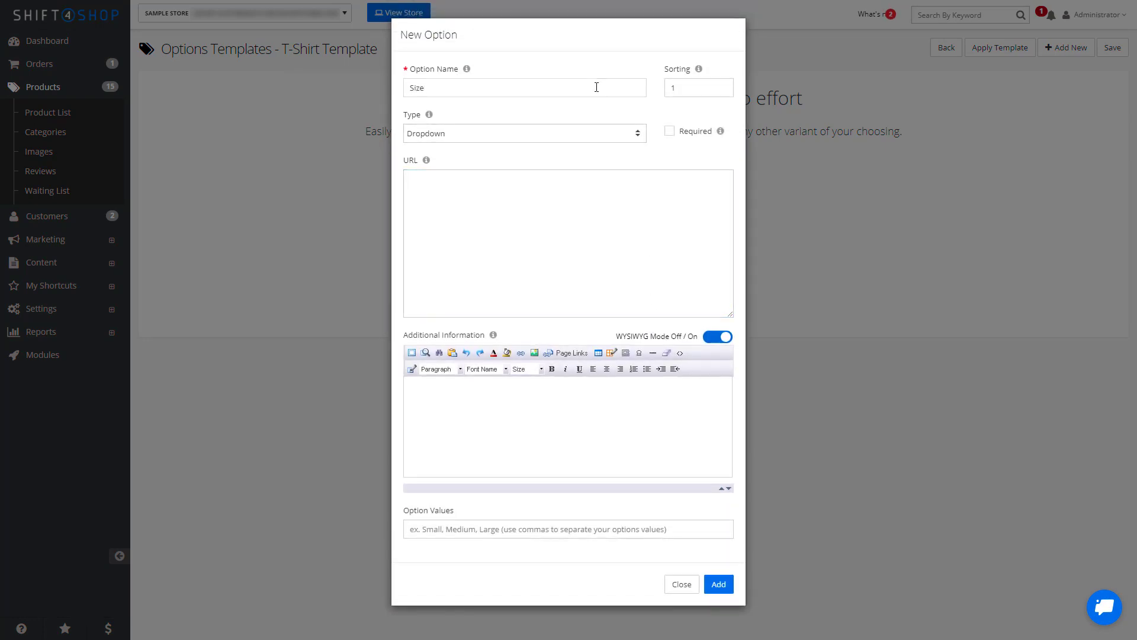
click(593, 133)
click(592, 157)
click(669, 135)
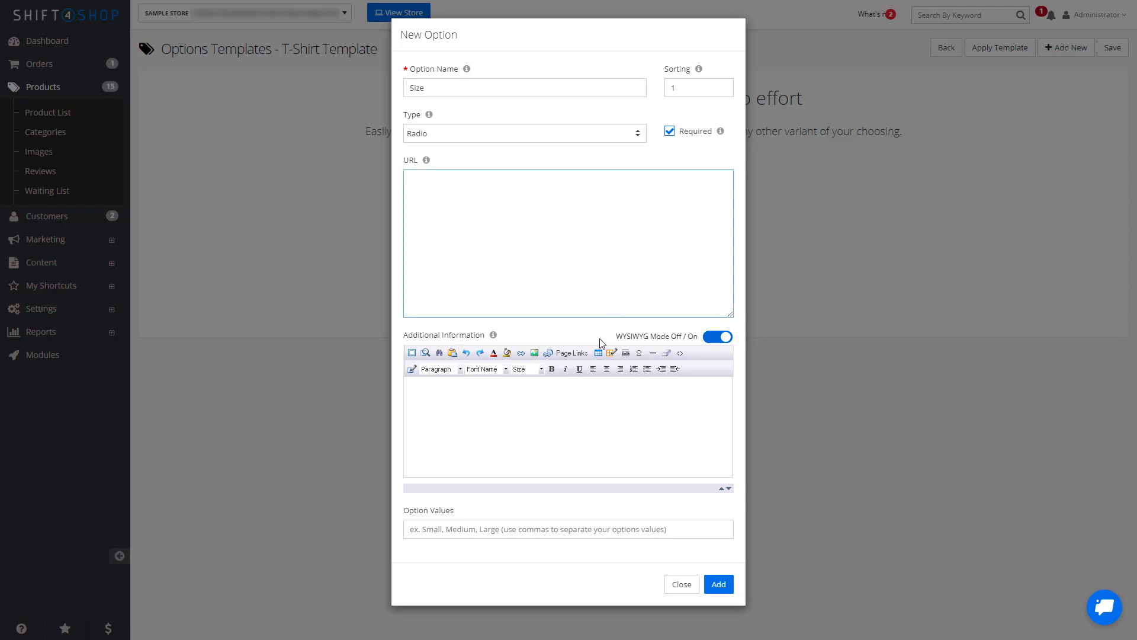
click(549, 528)
text(Small,Me)
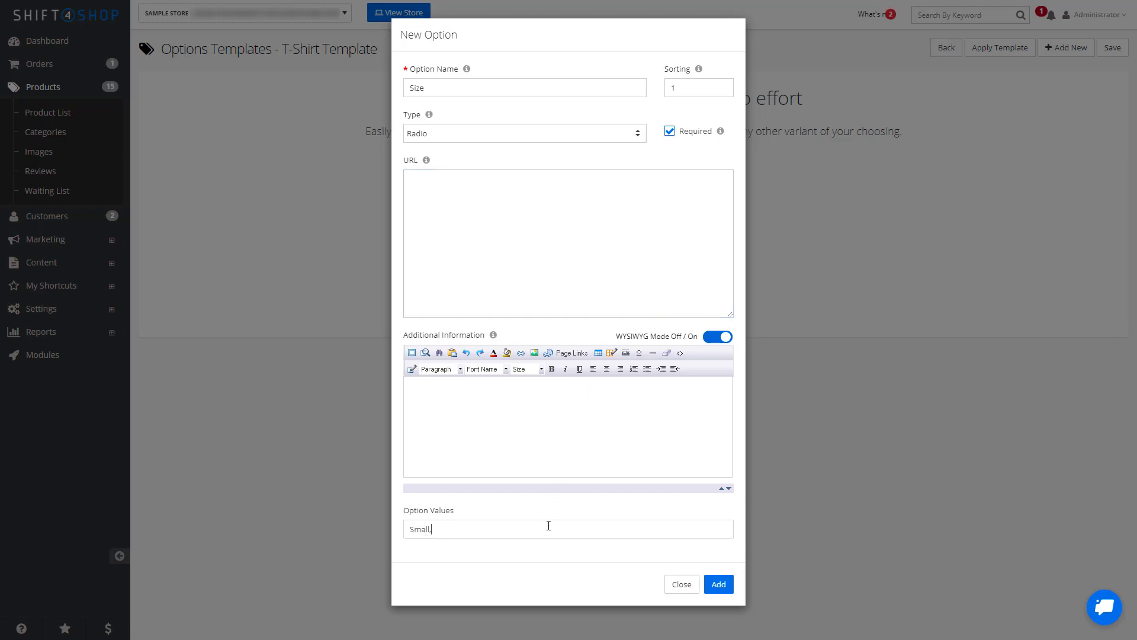
text(dium,Large)
click(718, 585)
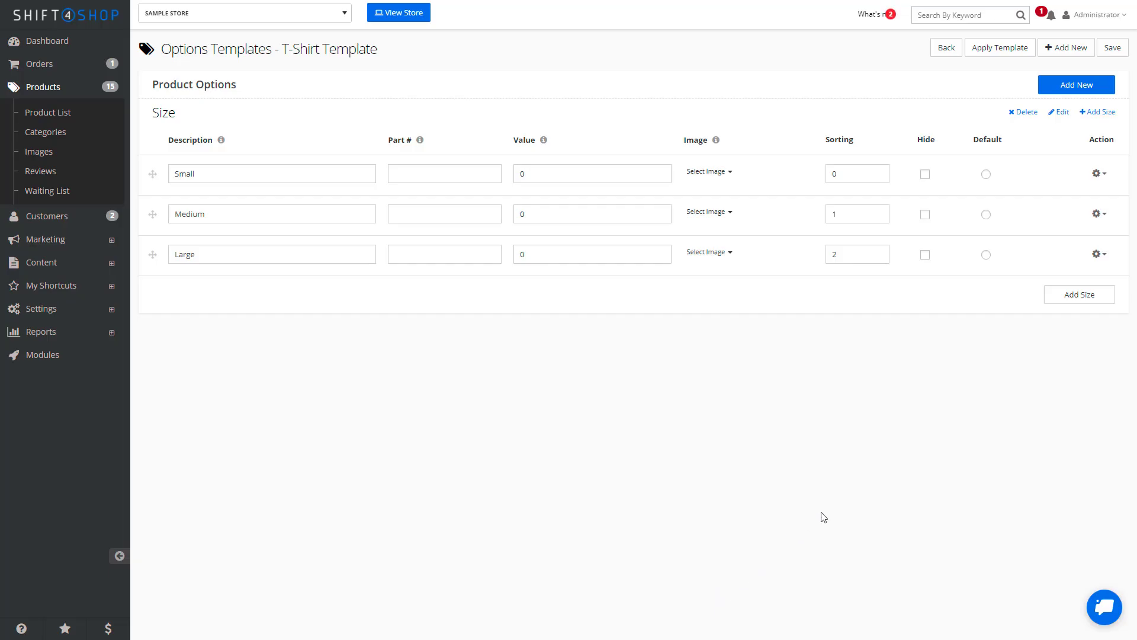
- Add a required radio Color option with Red, White and Blue to the template
click(1055, 95)
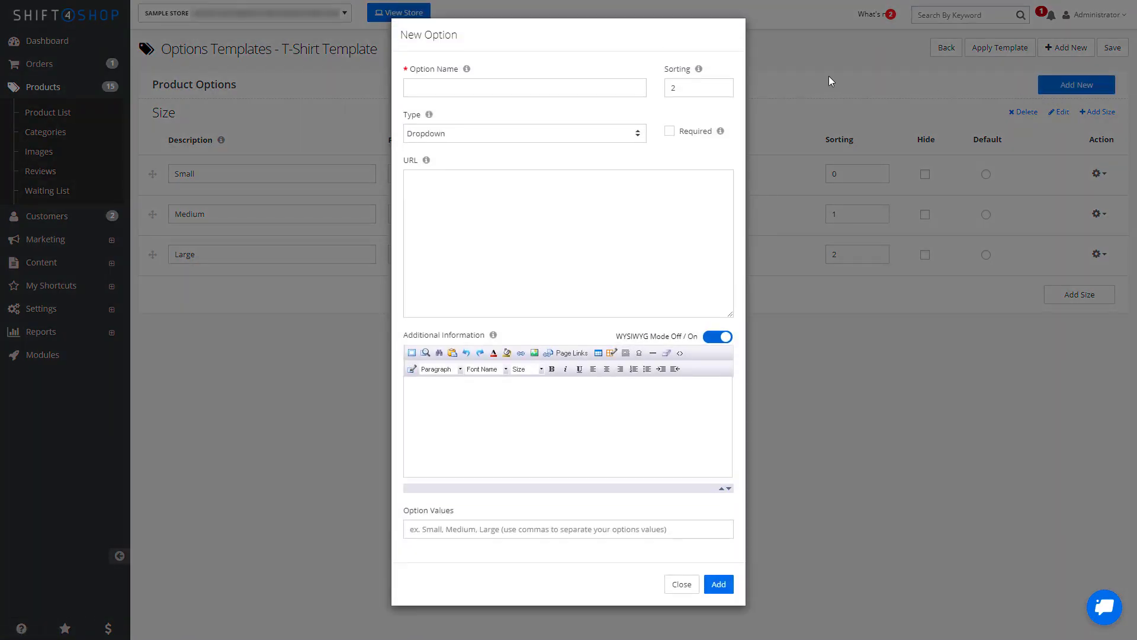
click(637, 84)
text(Color)
click(592, 132)
click(577, 165)
click(669, 131)
click(458, 527)
text(R)
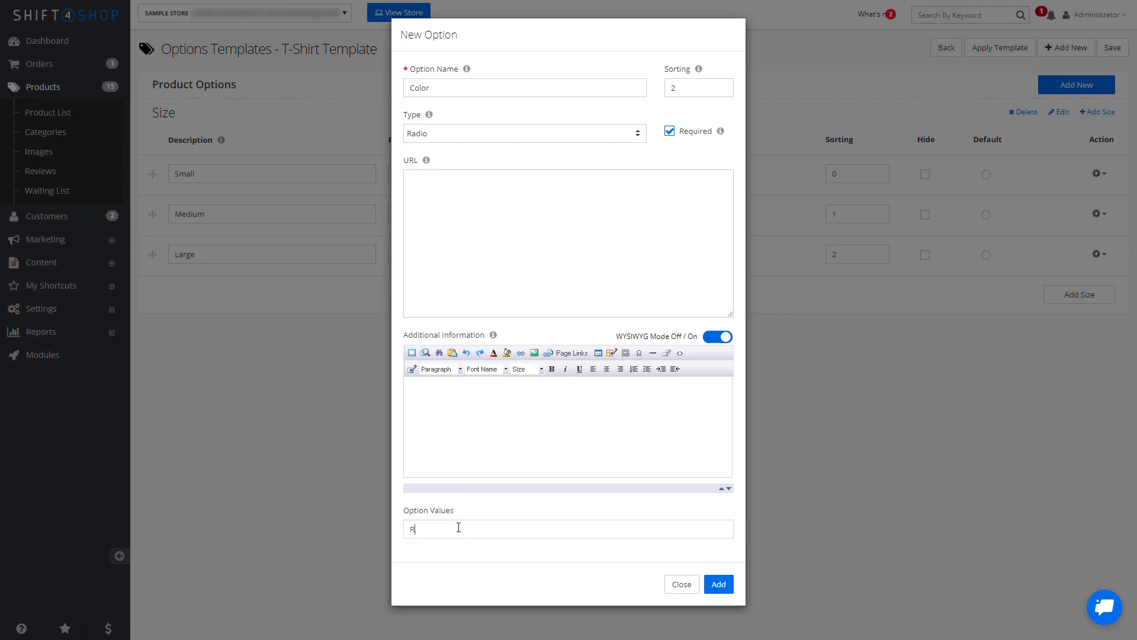
text(ed,White,Blue)
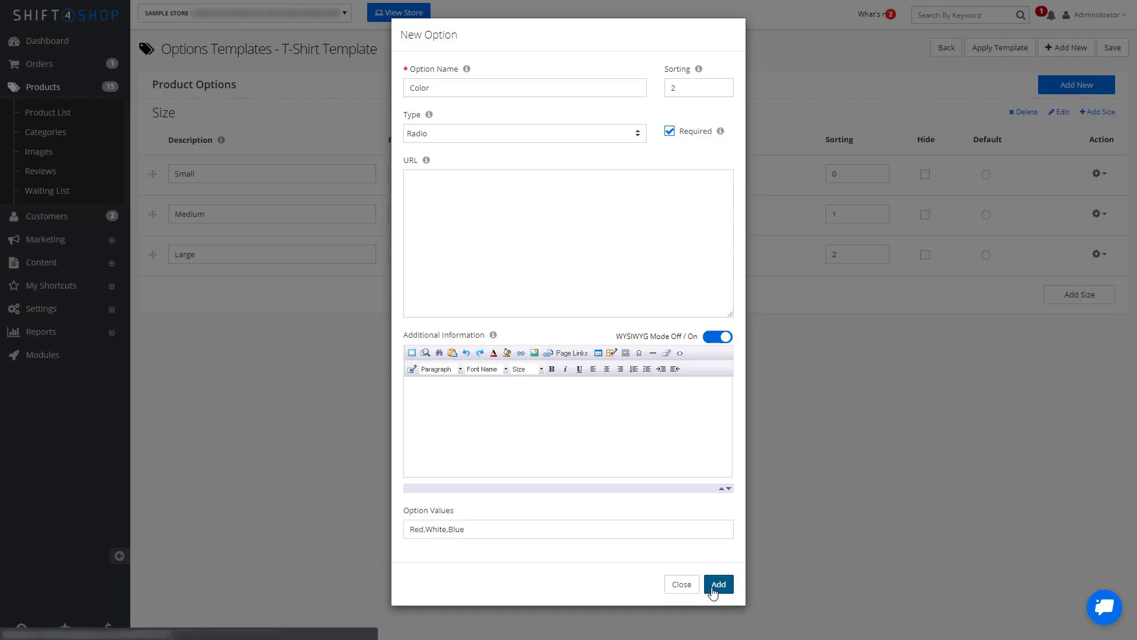
click(712, 587)
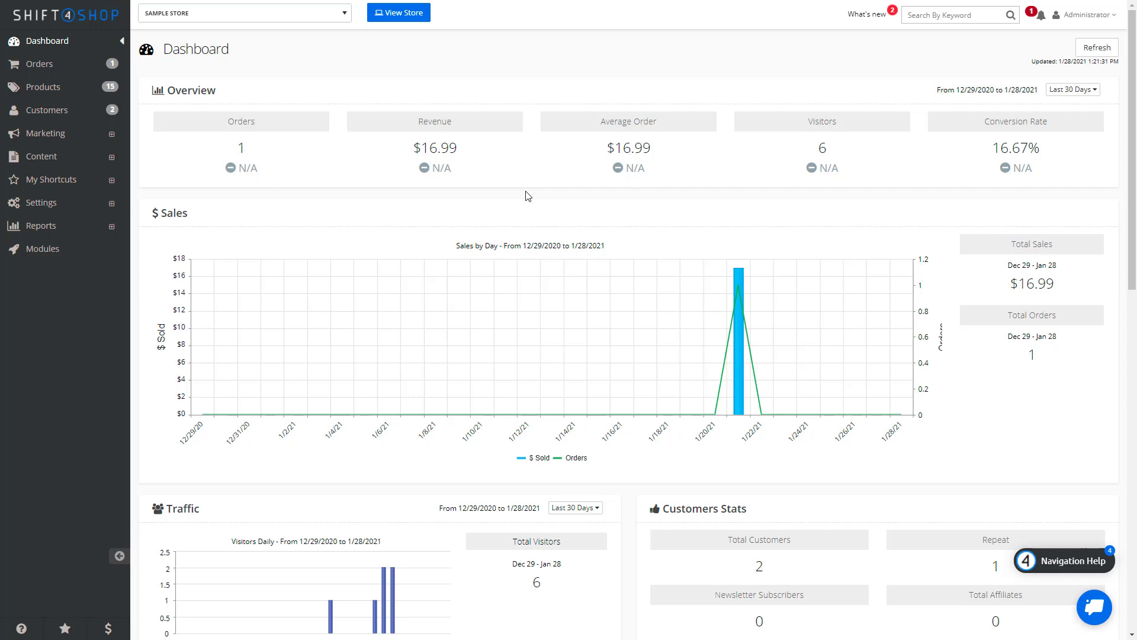
- From the Mens category's details, link its product options to the T-Shirt Template
click(82, 89)
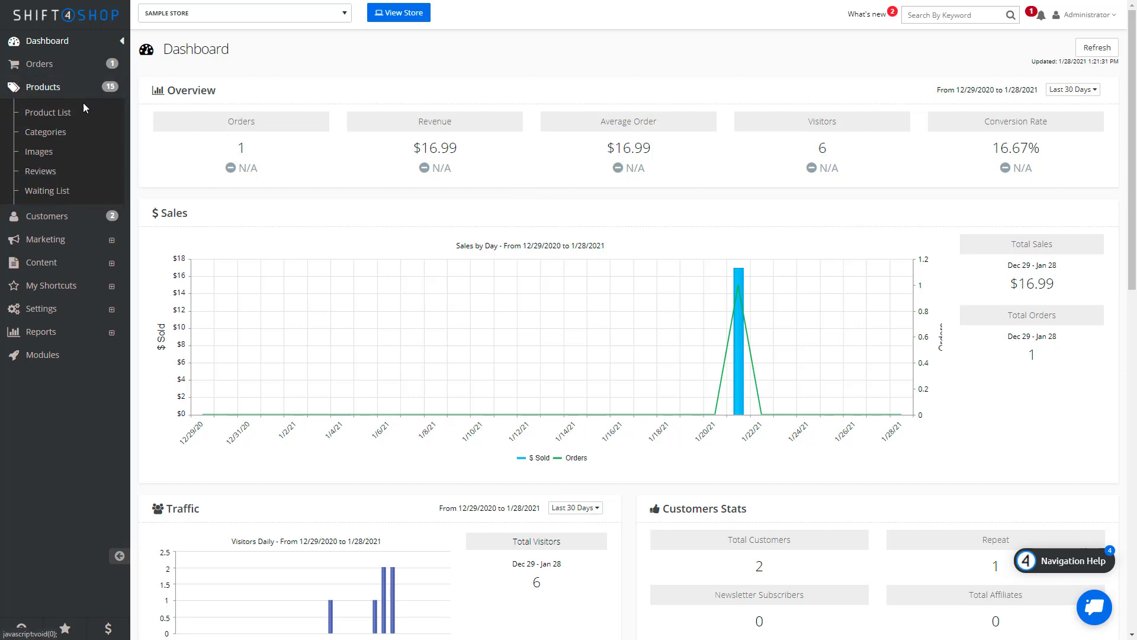
click(89, 137)
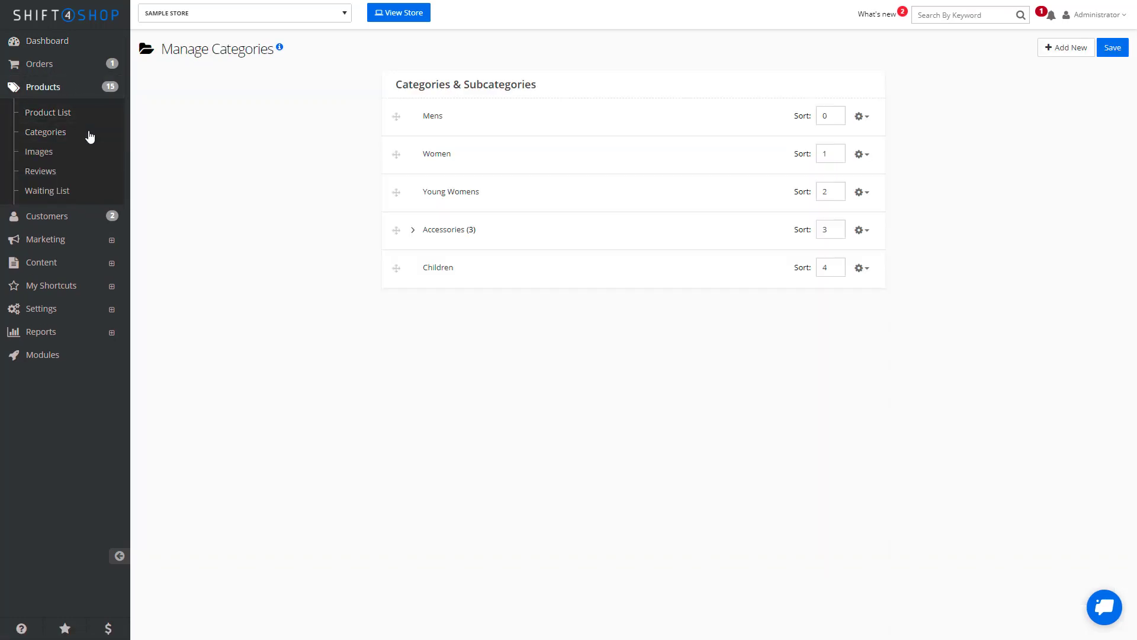
click(861, 118)
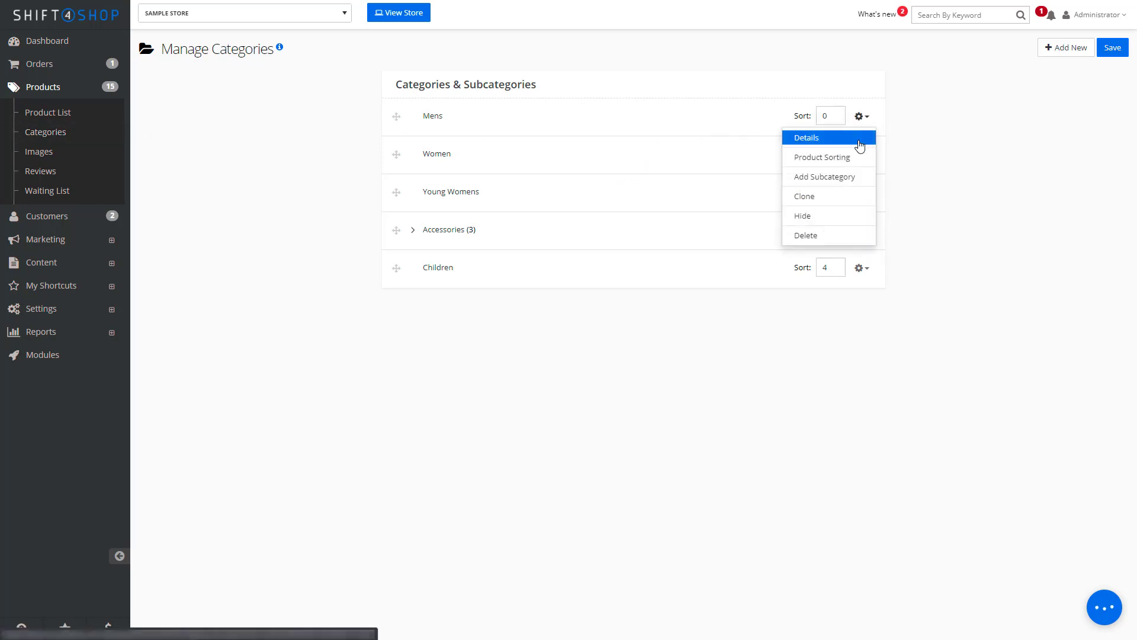
click(860, 146)
click(714, 326)
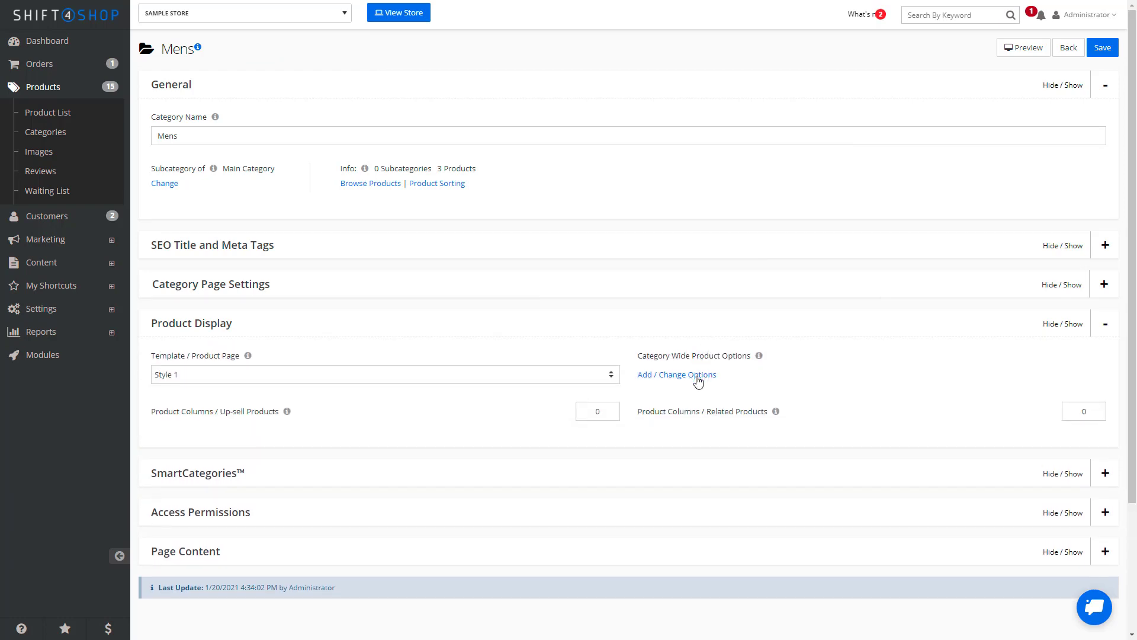
click(698, 382)
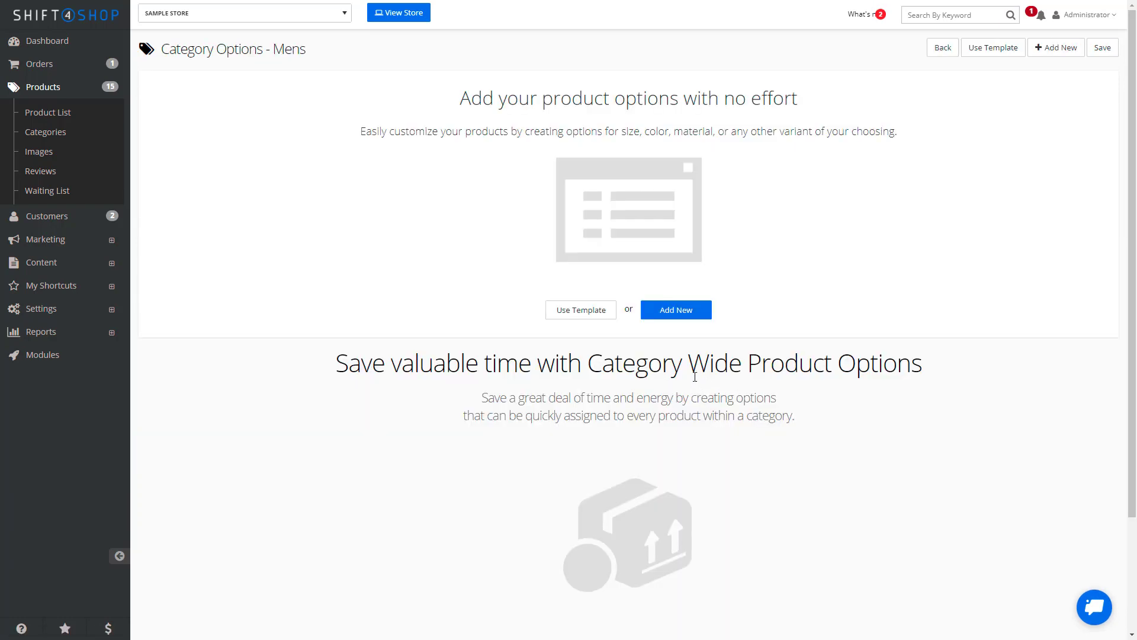
click(605, 312)
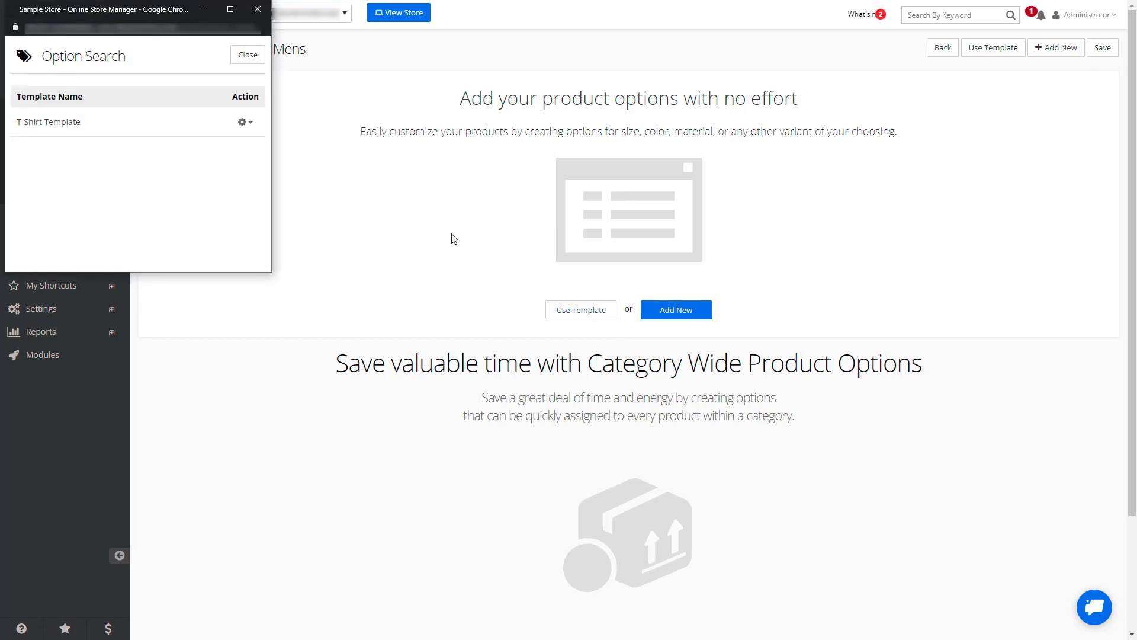
click(248, 125)
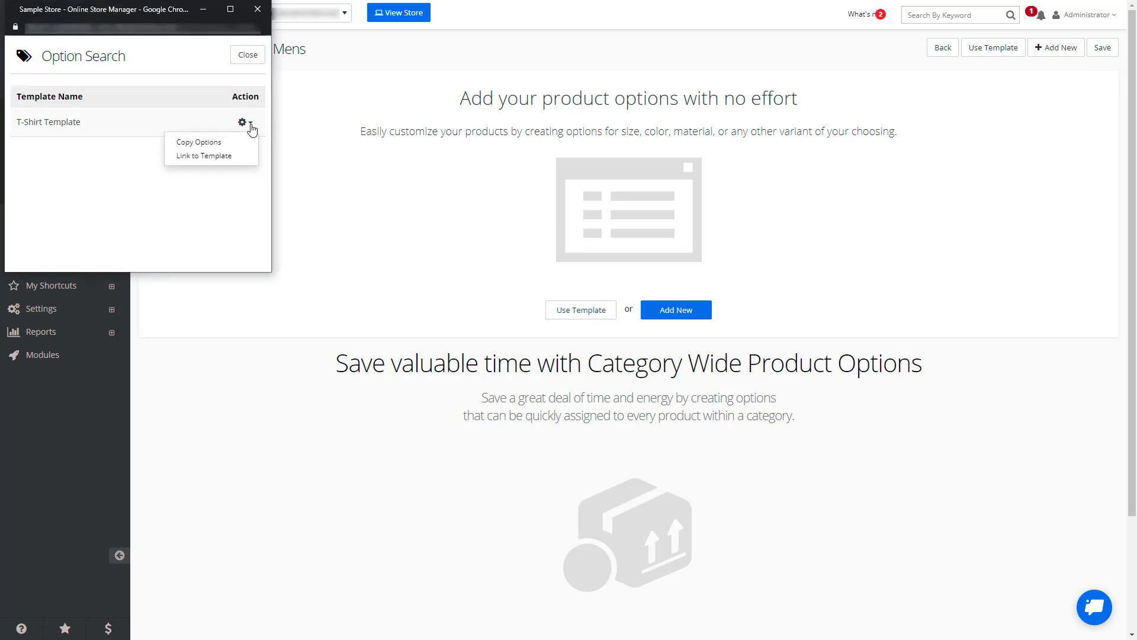
click(247, 160)
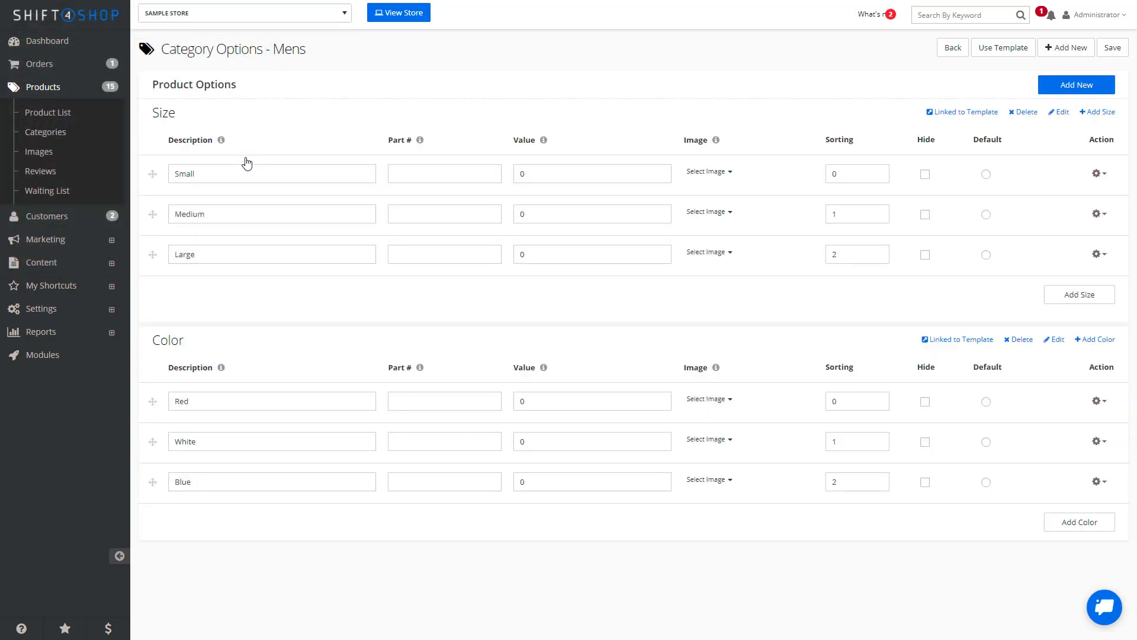